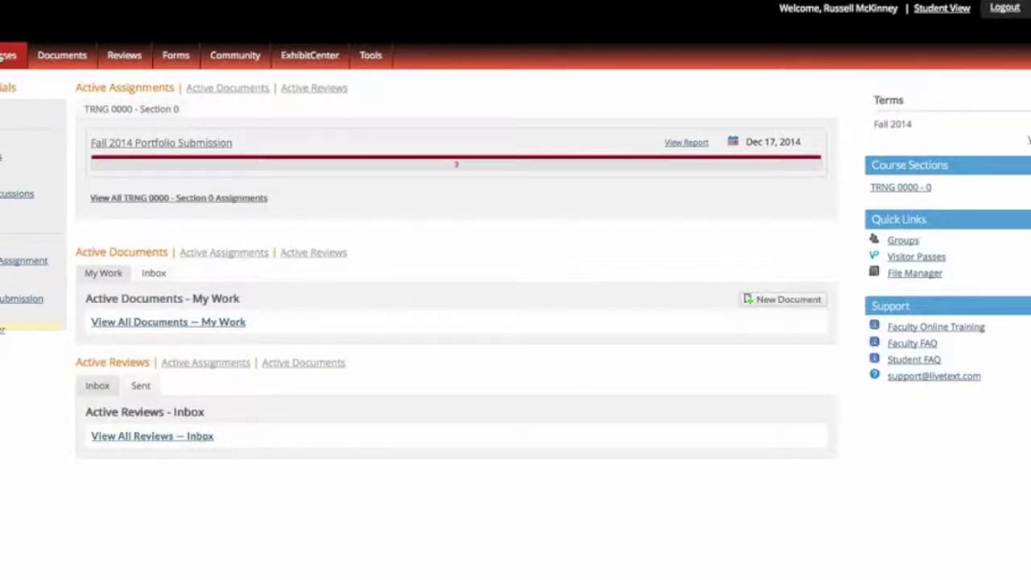
# Go to the Assignments area of the TRNG 0000 - 0 LiveText Training Course.
pyautogui.click(8, 55)
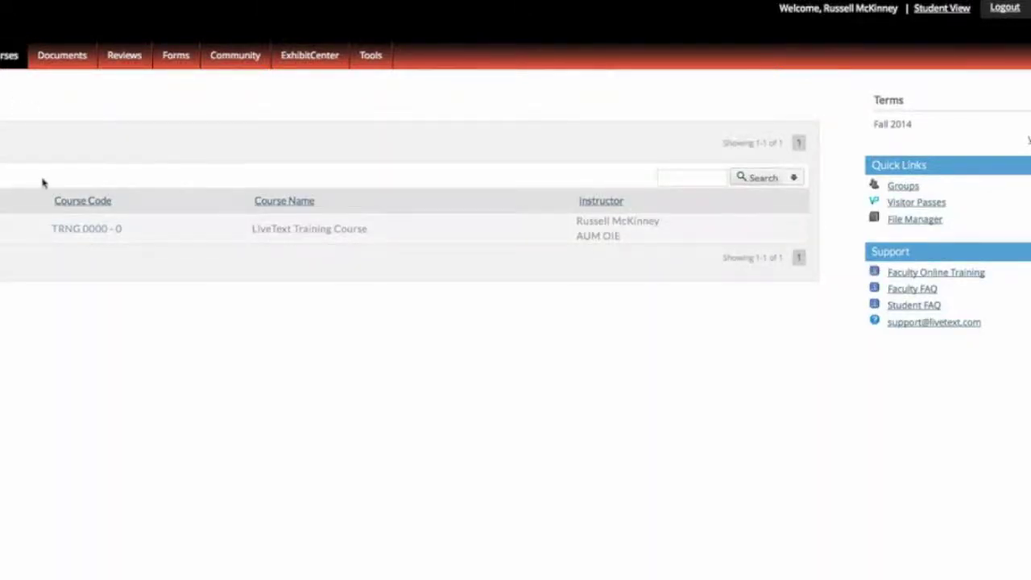
pyautogui.click(68, 232)
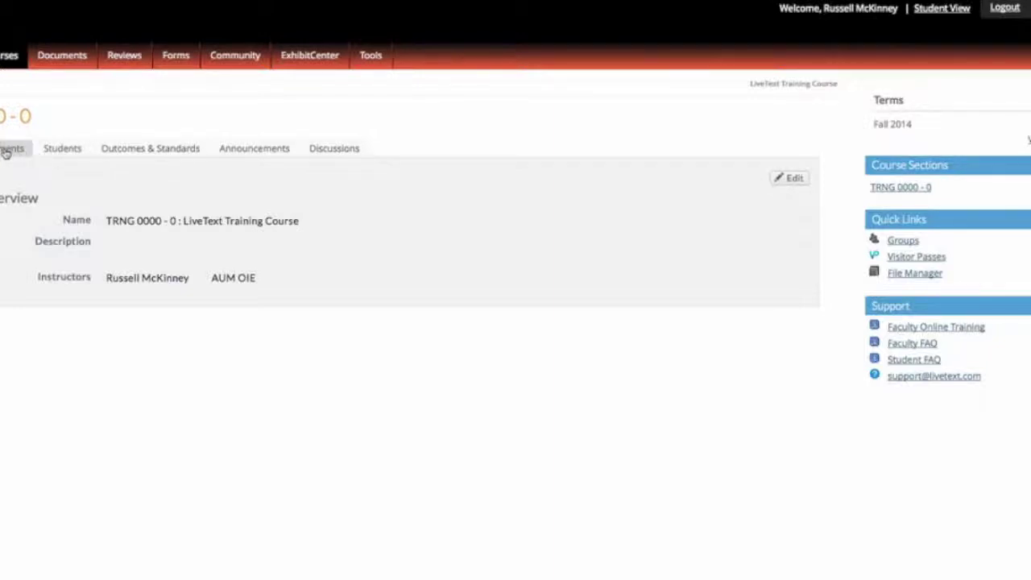
pyautogui.click(7, 153)
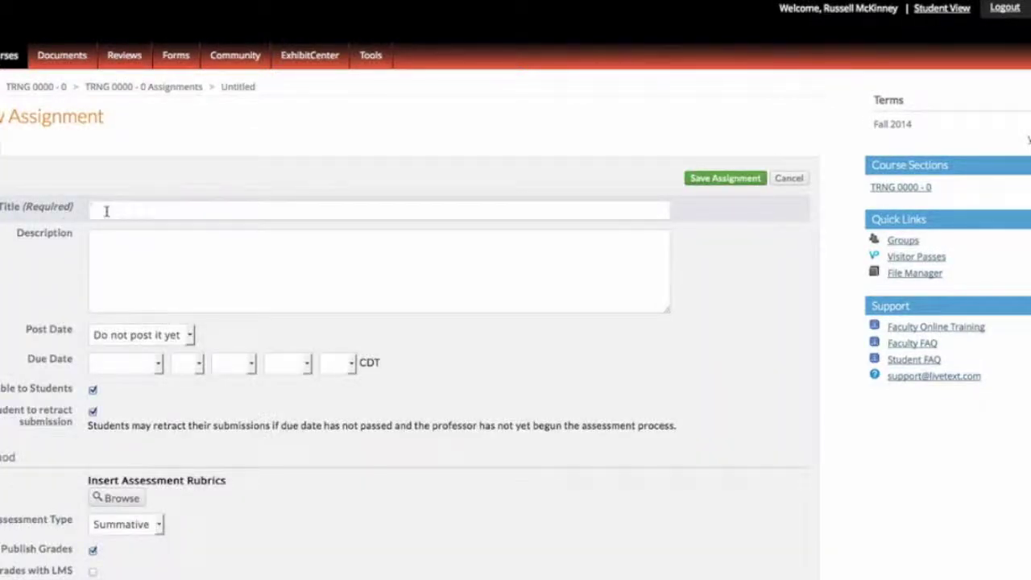
# Title the assignment 'LiveText Blackboard Integration Assignment' using the suggested title.
pyautogui.write('Black')
pyautogui.press('Down')
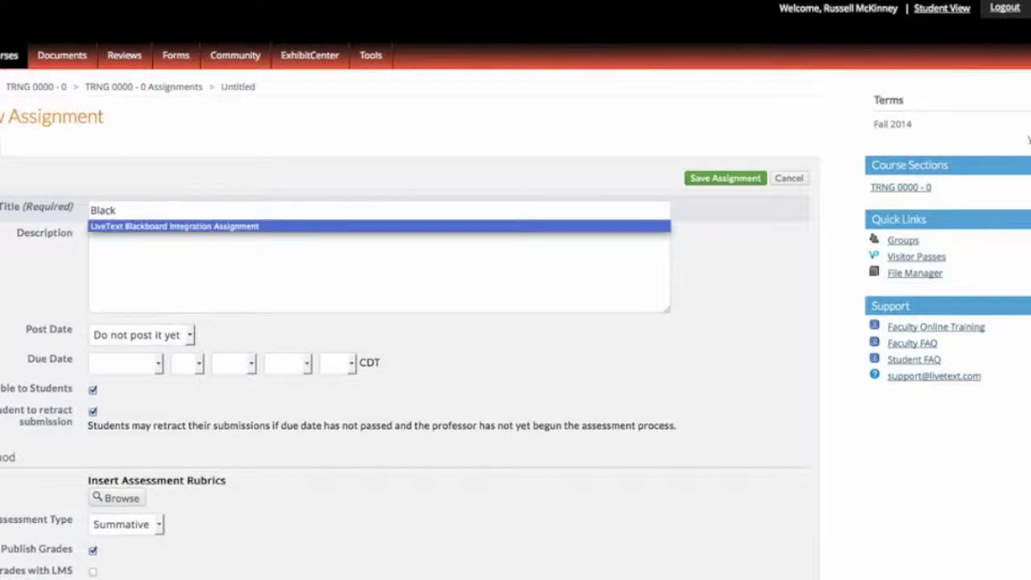
pyautogui.press('Return')
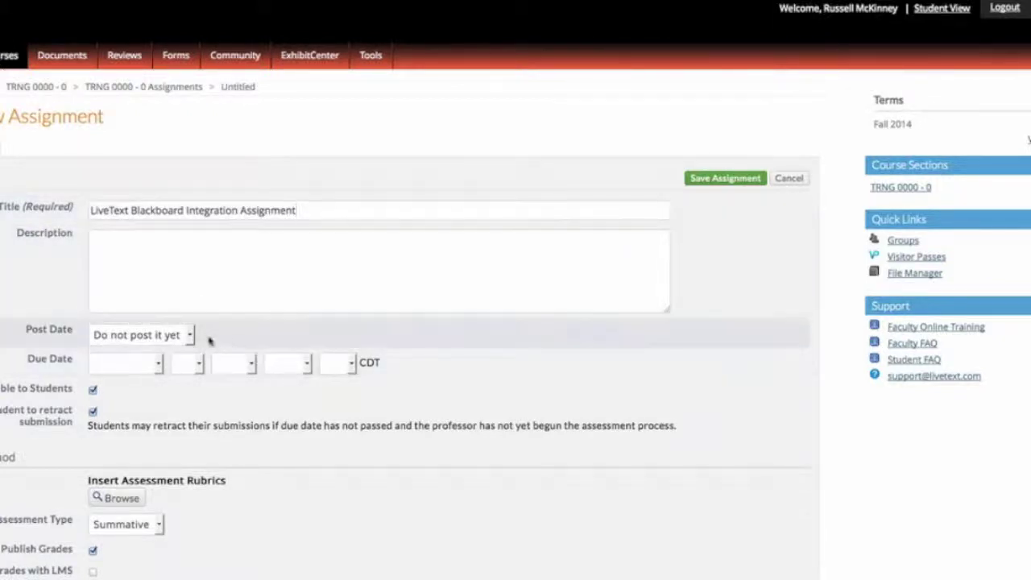
# Set the post date to 'Post on' November 18, 2015 at 12:00 PM.
pyautogui.click(190, 334)
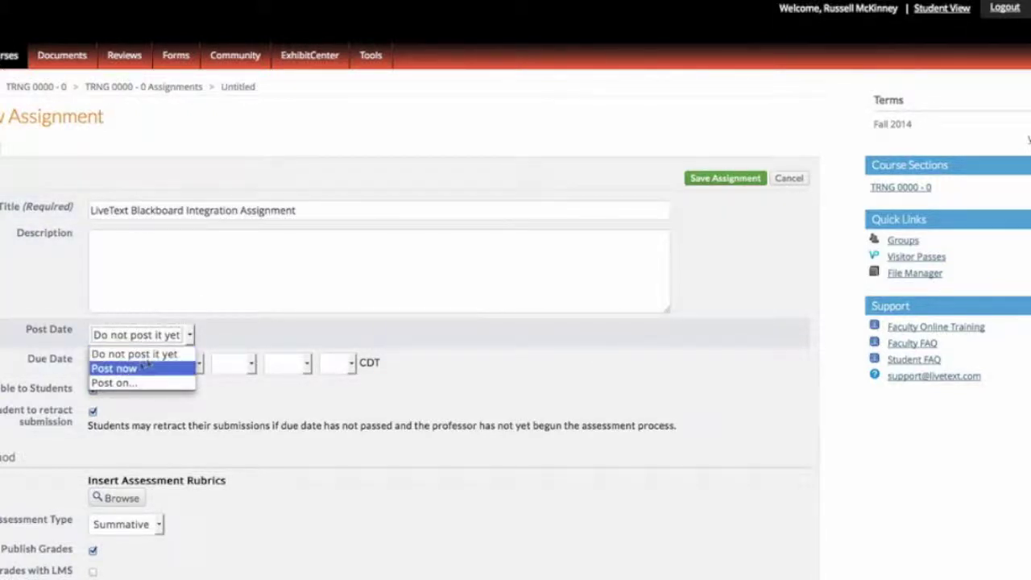
pyautogui.click(116, 382)
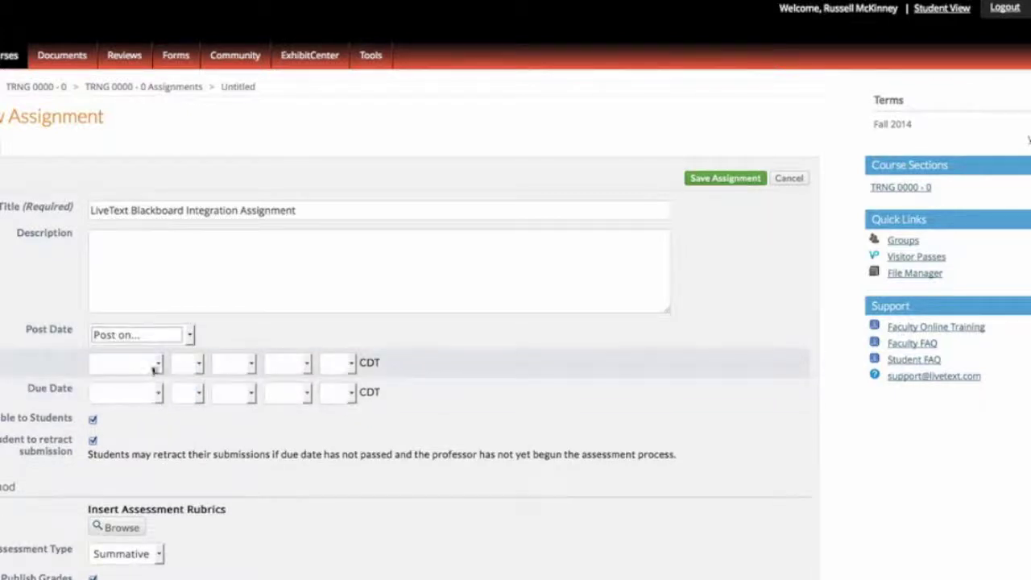
pyautogui.click(158, 364)
pyautogui.click(117, 537)
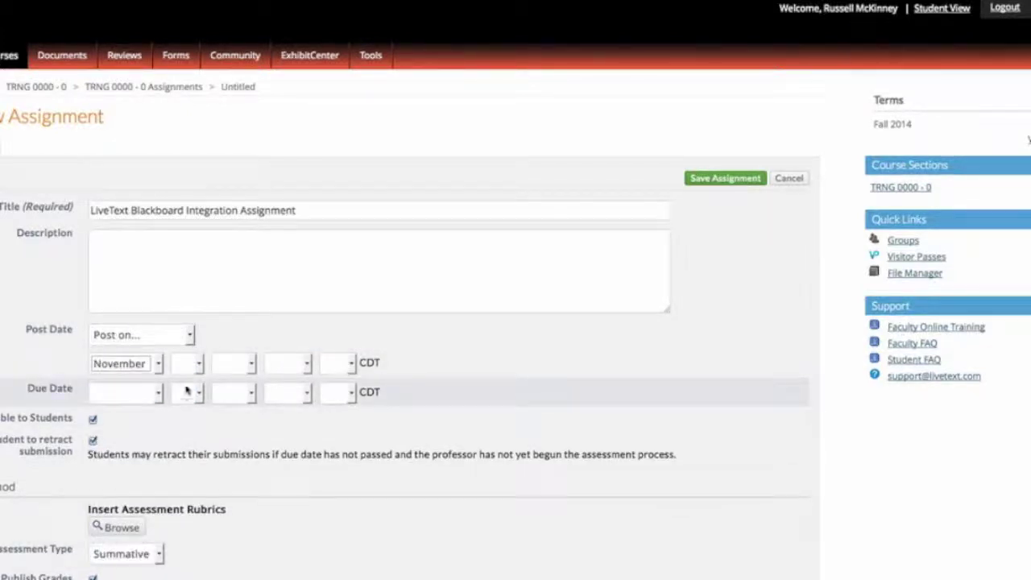
pyautogui.click(199, 364)
pyautogui.click(180, 325)
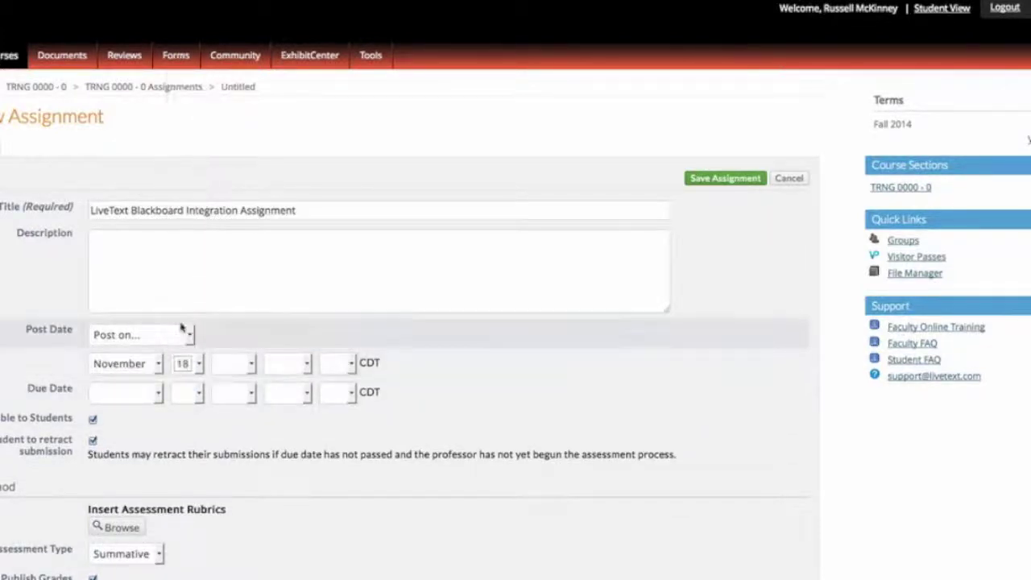
pyautogui.click(251, 364)
pyautogui.click(226, 421)
pyautogui.click(307, 364)
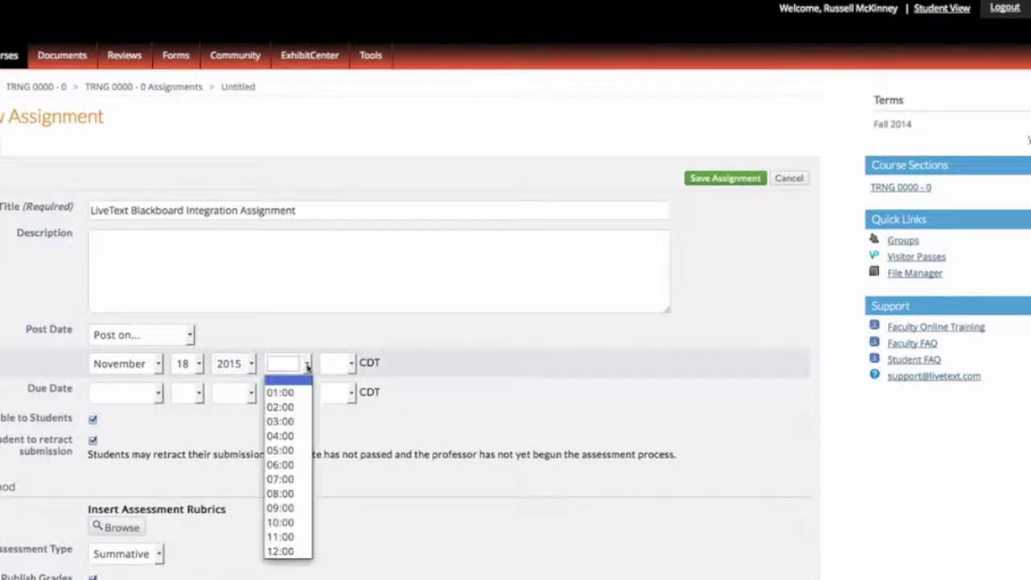
pyautogui.click(290, 551)
pyautogui.click(351, 363)
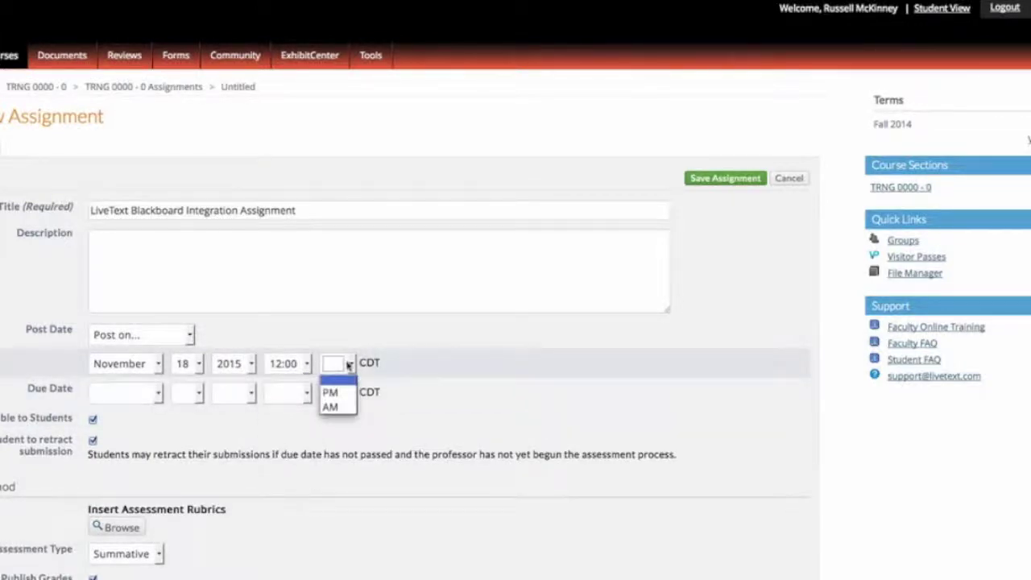
pyautogui.click(343, 392)
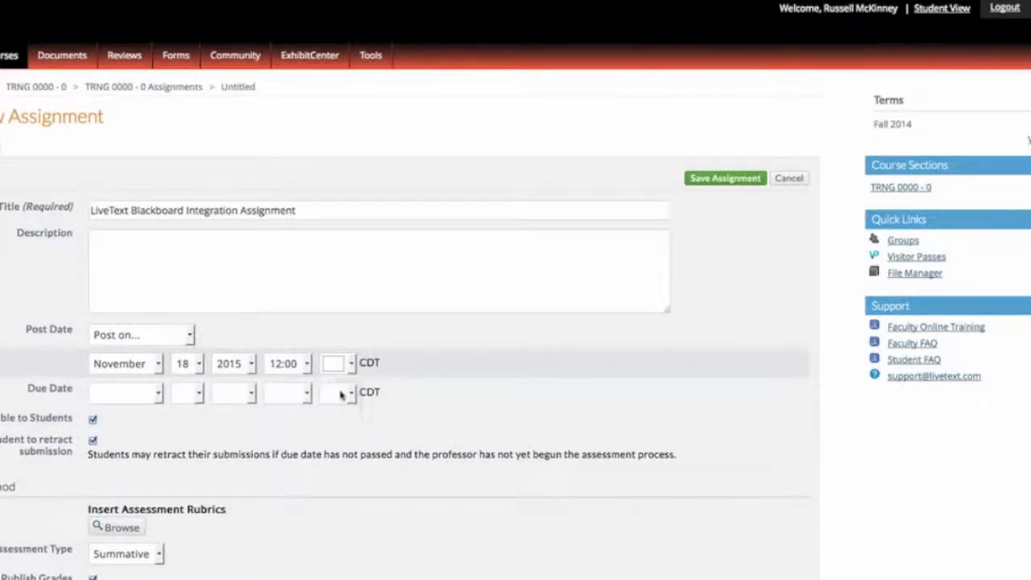
# Set the due date to December 20, 2015 at 12:00 PM.
pyautogui.click(146, 396)
pyautogui.click(117, 574)
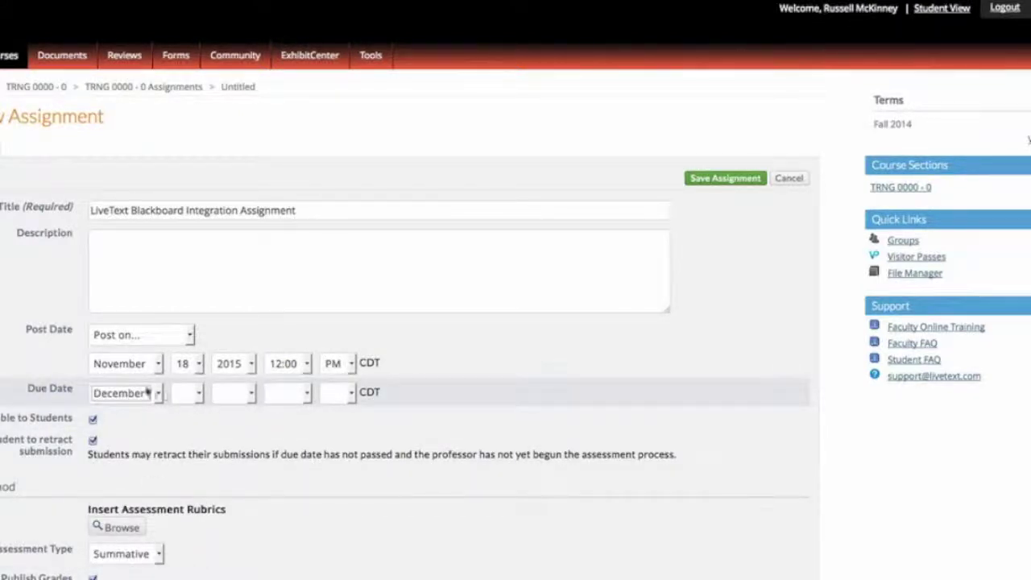
pyautogui.click(198, 397)
pyautogui.click(186, 376)
pyautogui.click(240, 393)
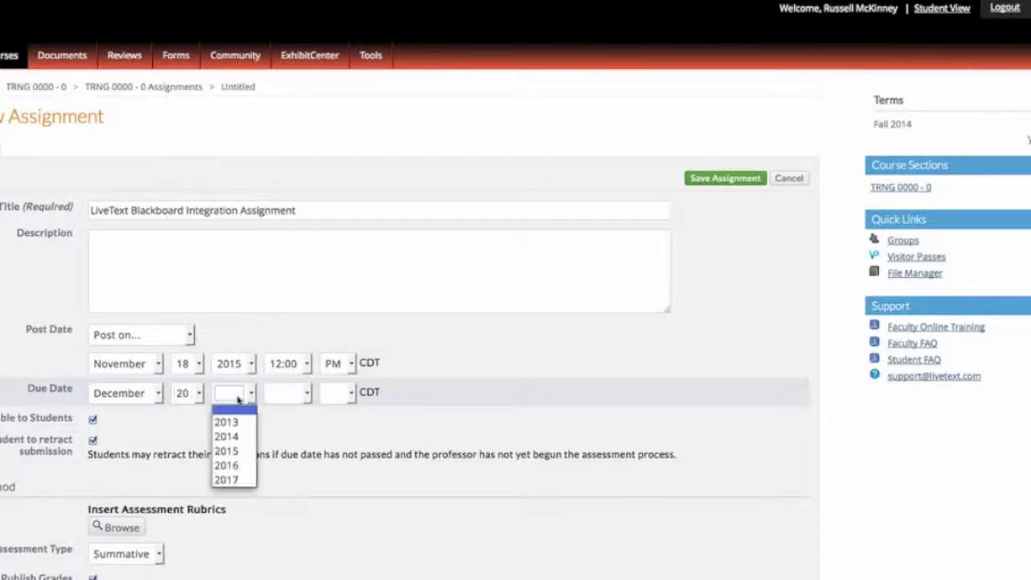
pyautogui.click(226, 451)
pyautogui.click(298, 394)
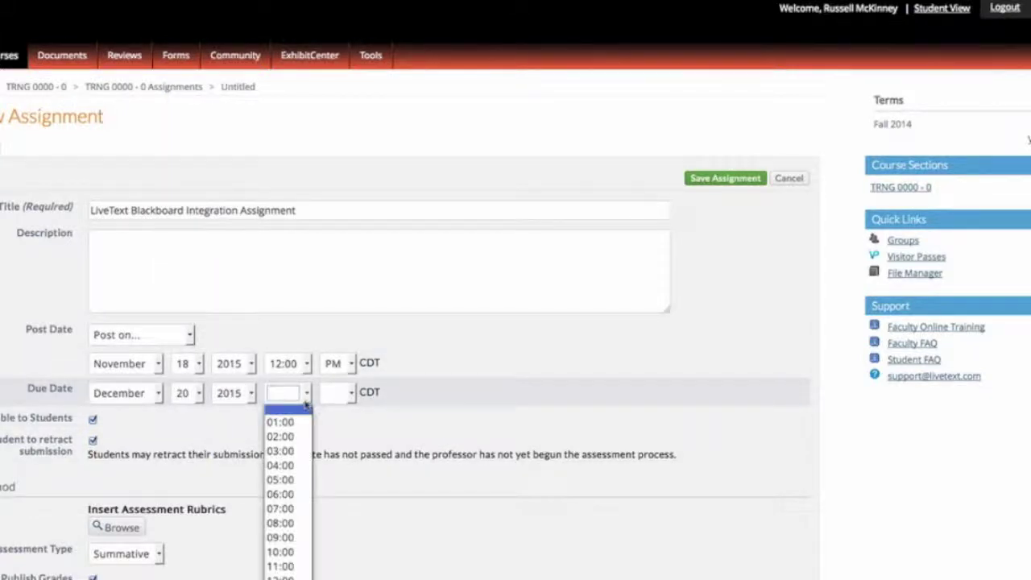
pyautogui.click(282, 577)
pyautogui.click(337, 393)
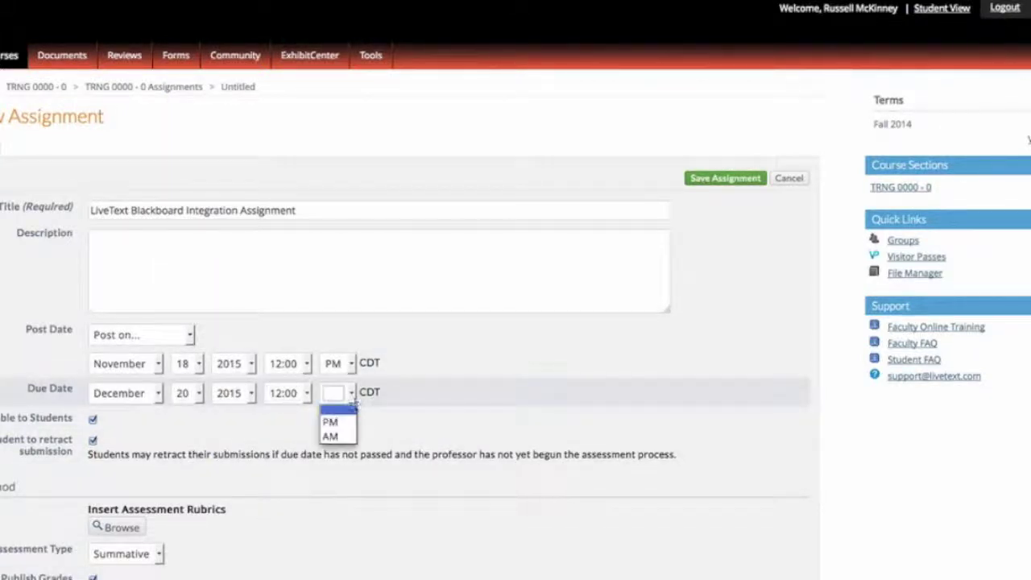
pyautogui.click(334, 422)
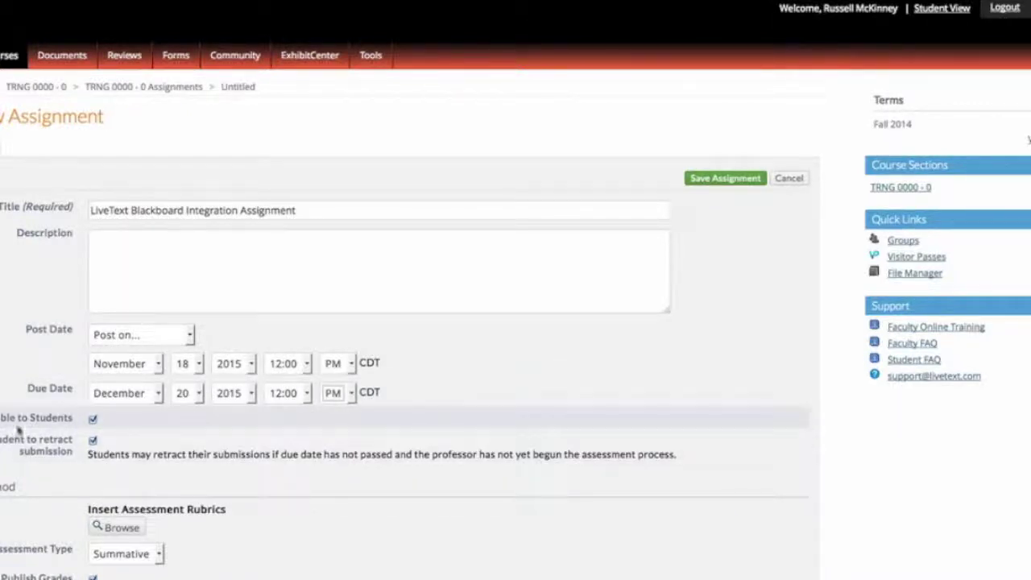
# Keep the Summative assessment type and enable sending grades to the LMS.
pyautogui.scroll(-2, 58, 432)
pyautogui.scroll(-2, 58, 431)
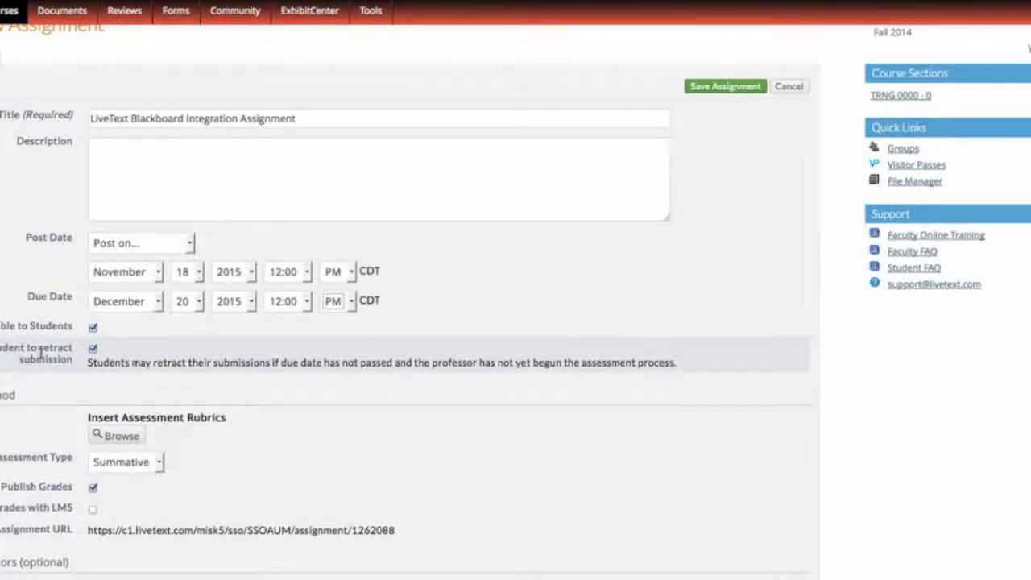
pyautogui.scroll(-2, 56, 367)
pyautogui.scroll(-1, 52, 355)
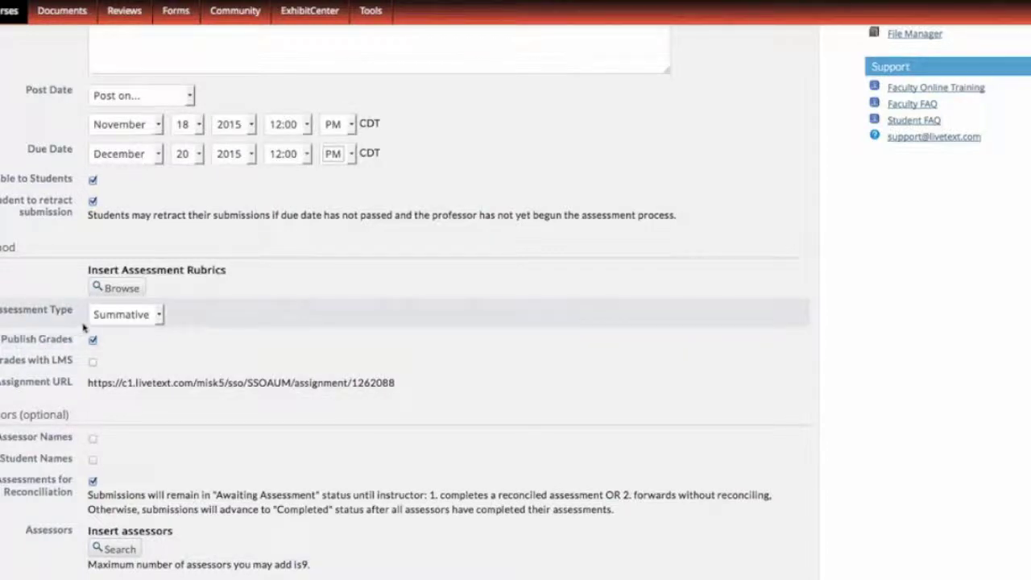
pyautogui.click(124, 315)
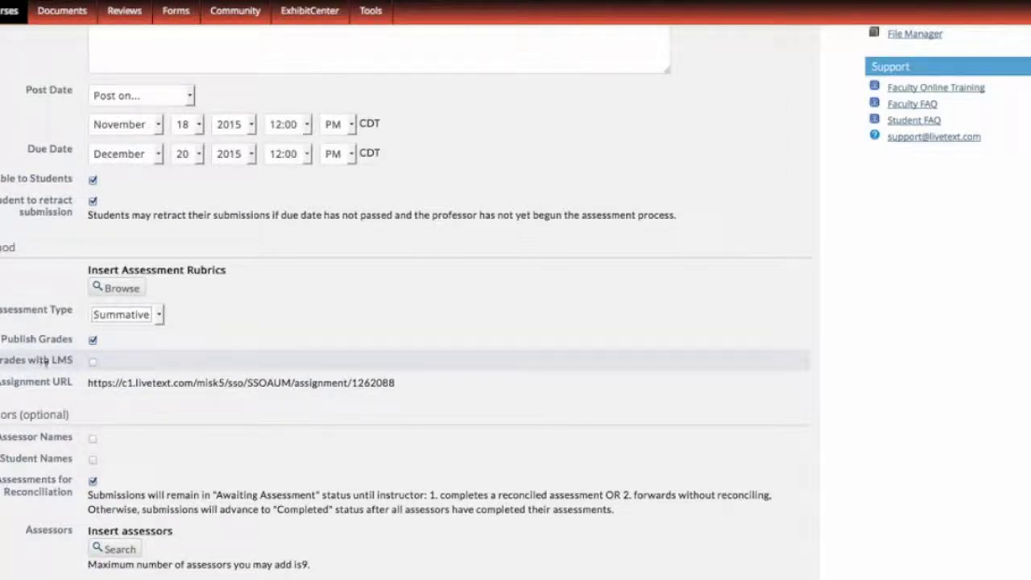
pyautogui.tripleClick(78, 360)
pyautogui.click(90, 360)
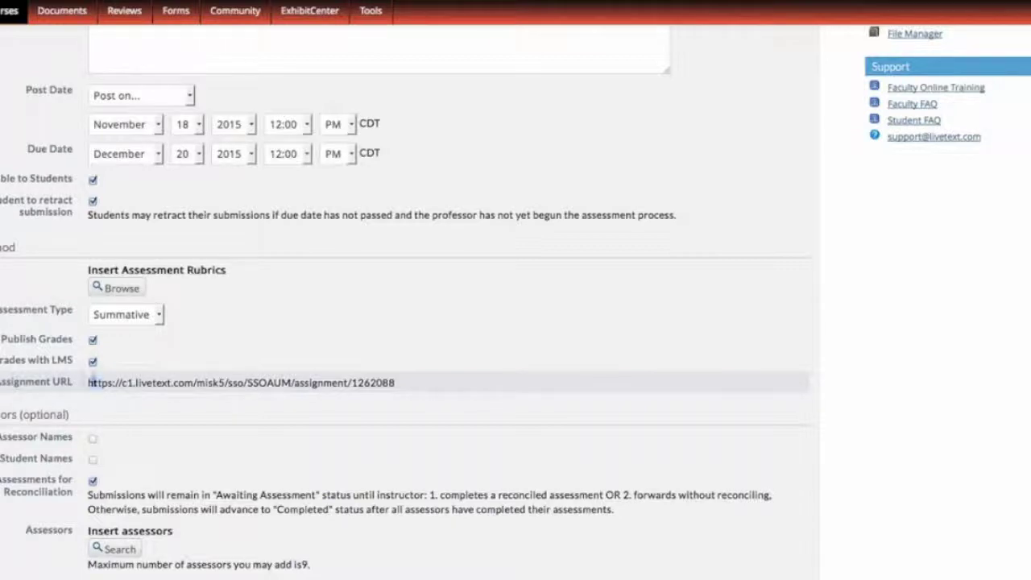
# Copy the full assignment URL to the clipboard.
pyautogui.moveTo(91, 382); pyautogui.dragTo(357, 394)
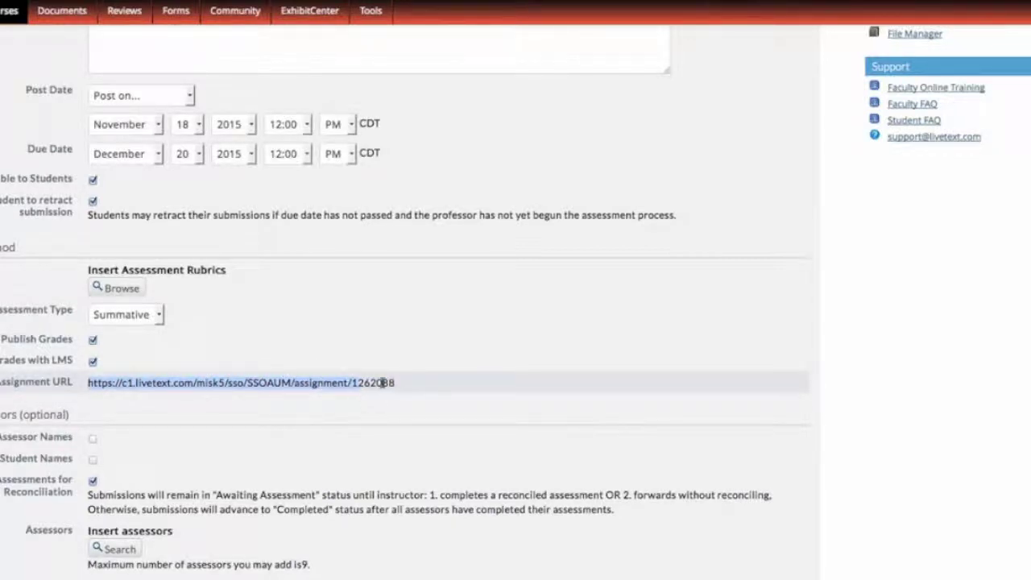
pyautogui.click(385, 382)
pyautogui.moveTo(406, 384); pyautogui.dragTo(85, 385)
pyautogui.rightClick(110, 383)
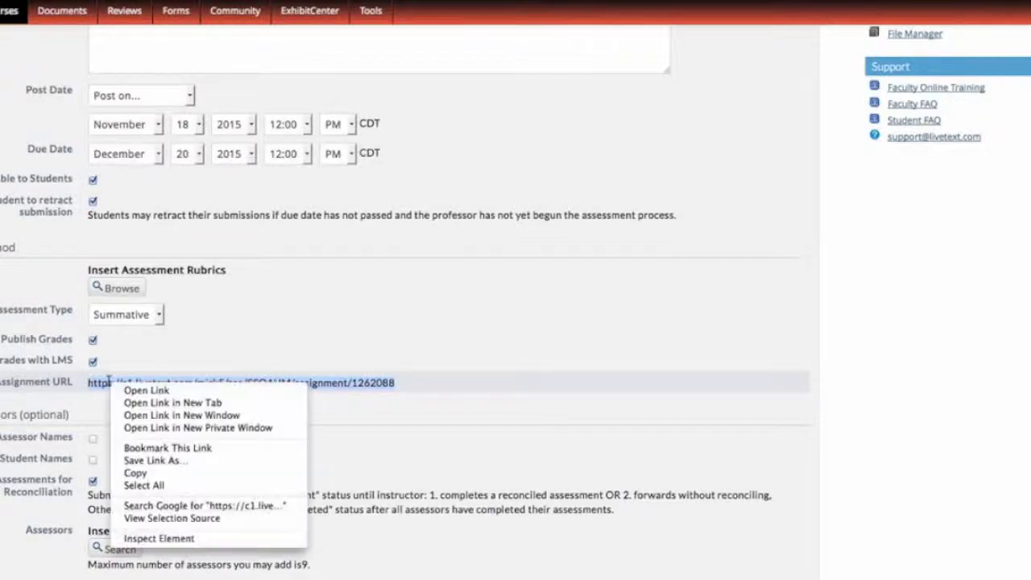
pyautogui.click(149, 474)
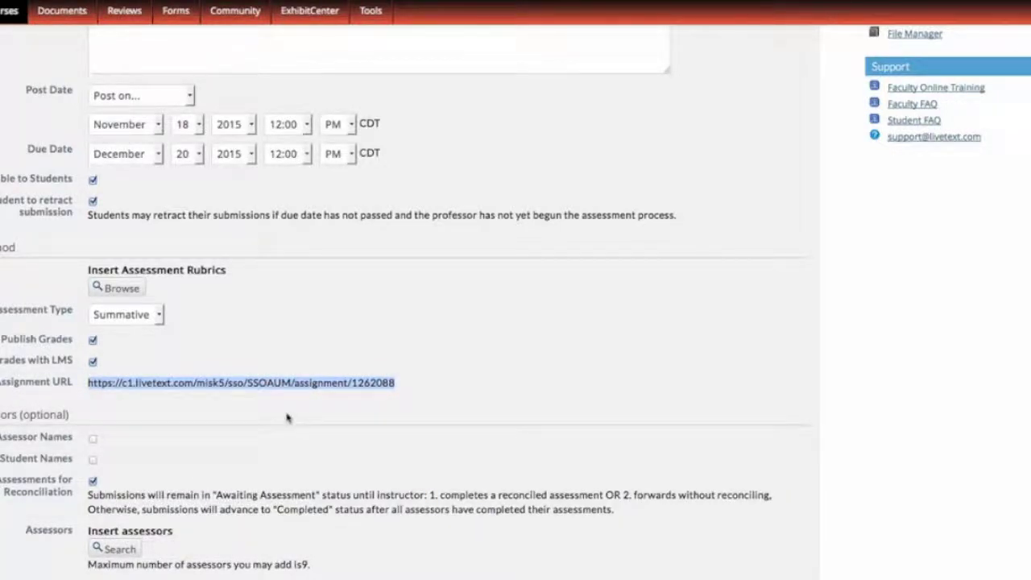
# Save the new LiveText assignment.
pyautogui.scroll(4, 290, 411)
pyautogui.scroll(2, 314, 376)
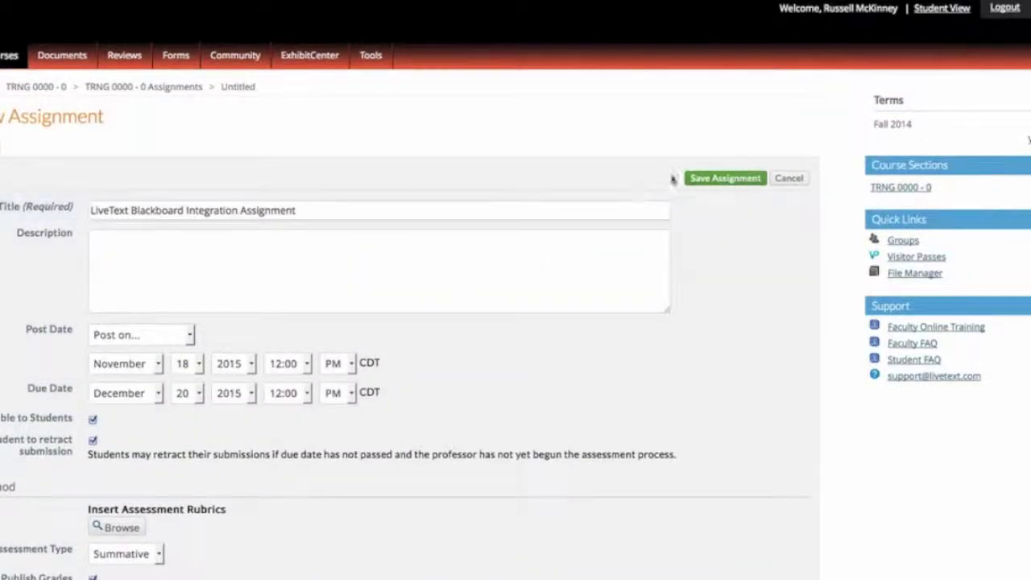
pyautogui.click(713, 178)
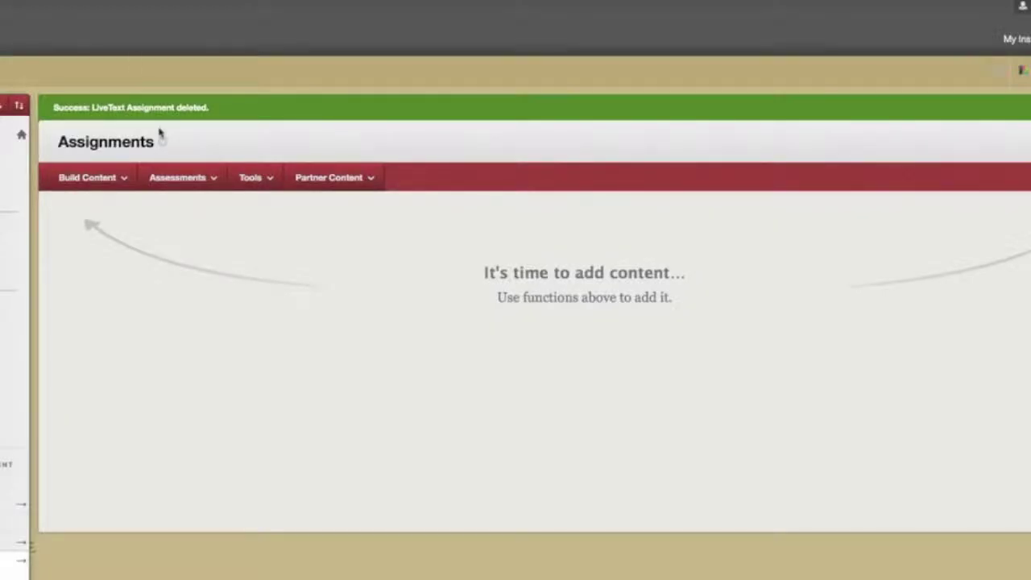
# Choose Assignment from the Assessments menu on Blackboard's Assignments page.
pyautogui.click(179, 177)
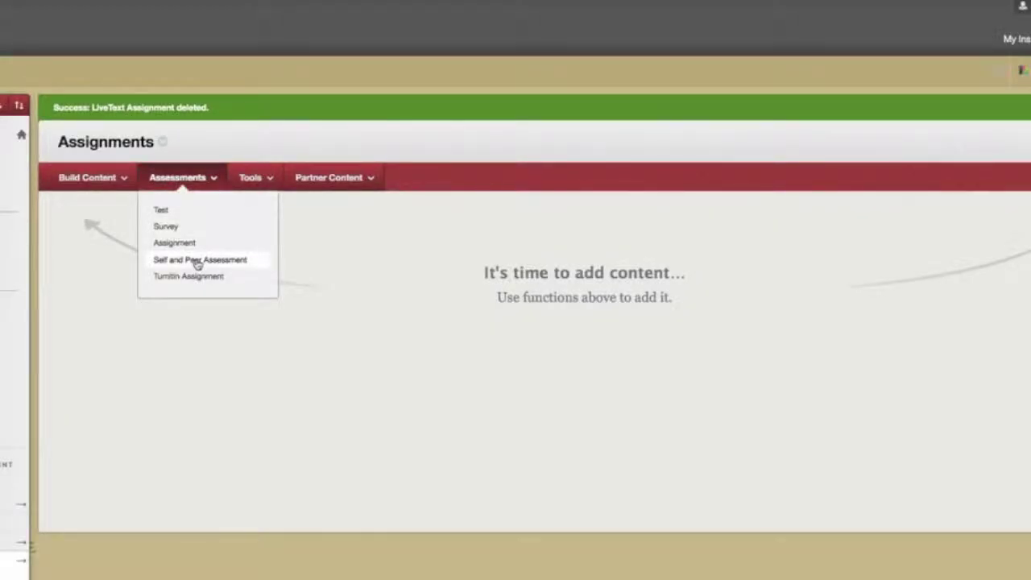
pyautogui.click(71, 177)
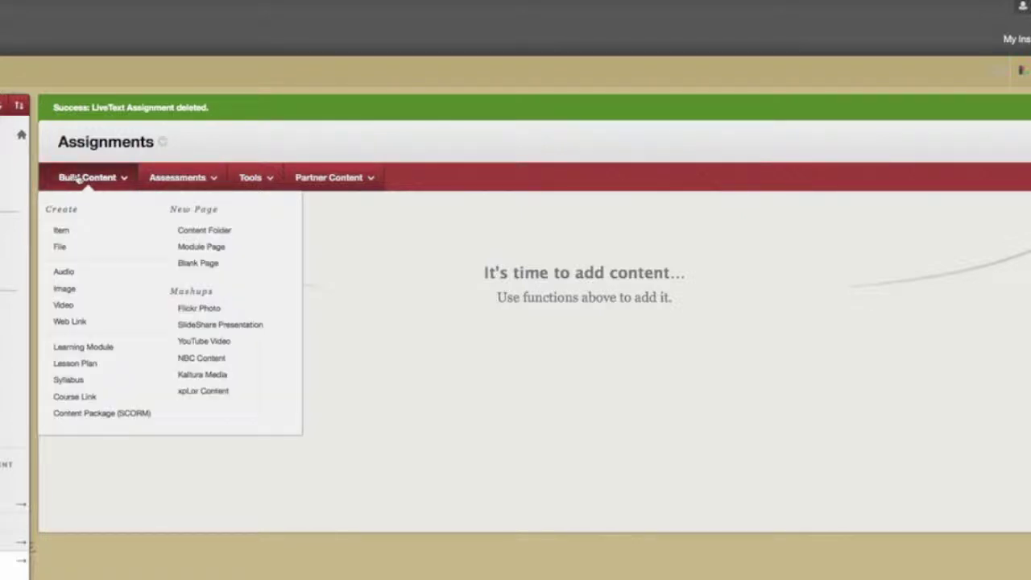
pyautogui.click(183, 179)
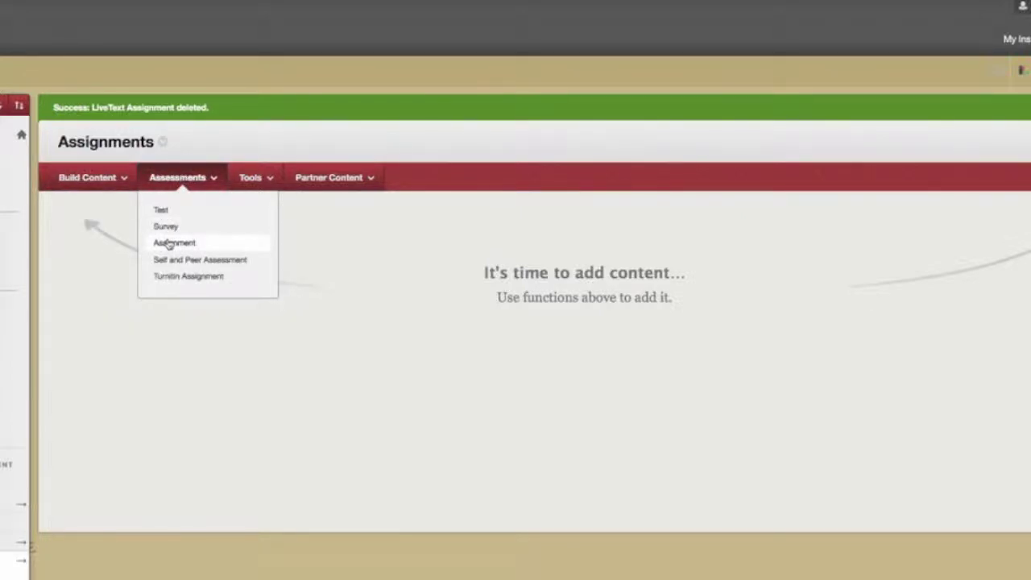
pyautogui.click(168, 243)
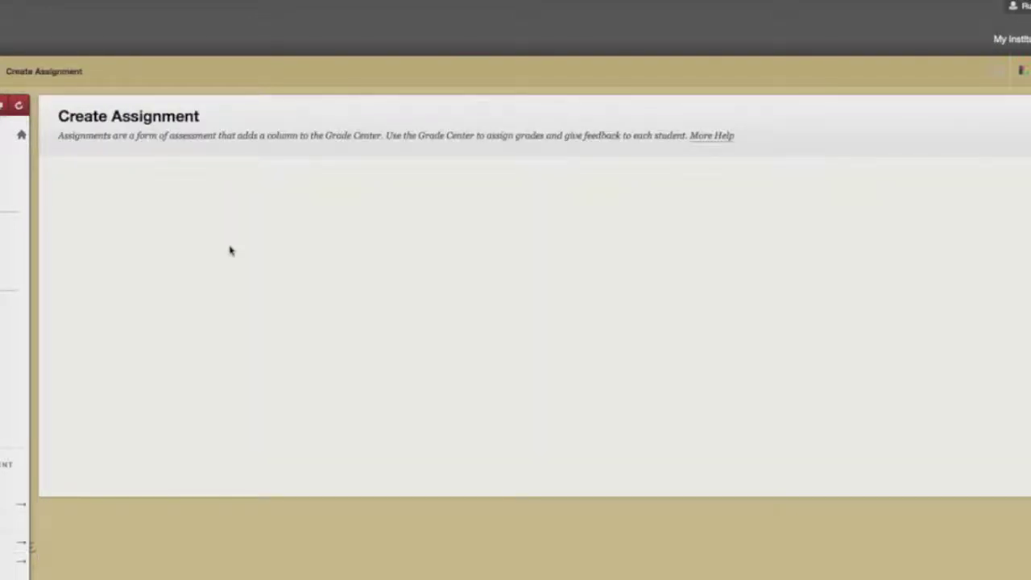
# Enter 'Blackboard LiveText integration assignment' as the assignment name.
pyautogui.click(231, 252)
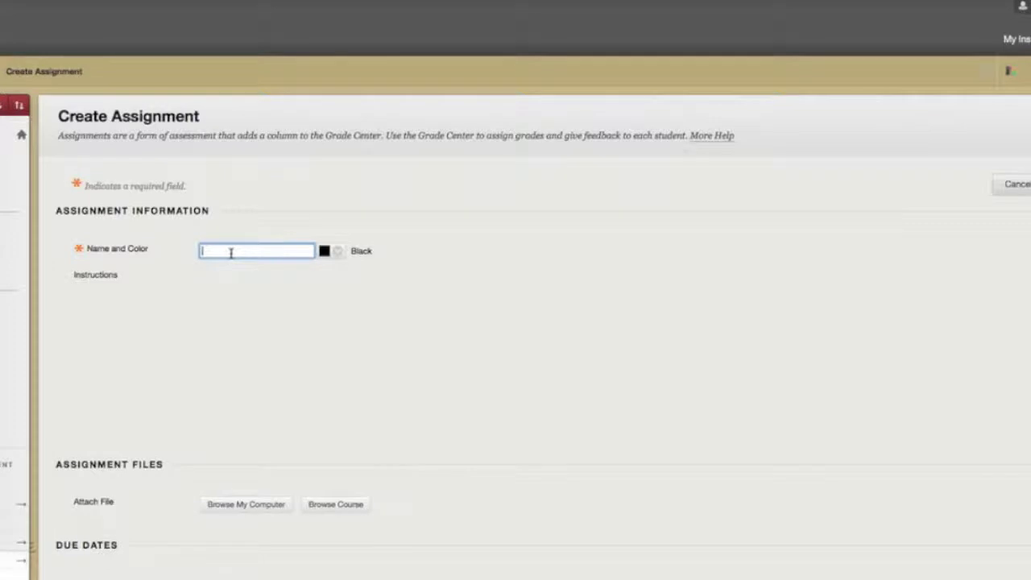
pyautogui.write('Blackboard')
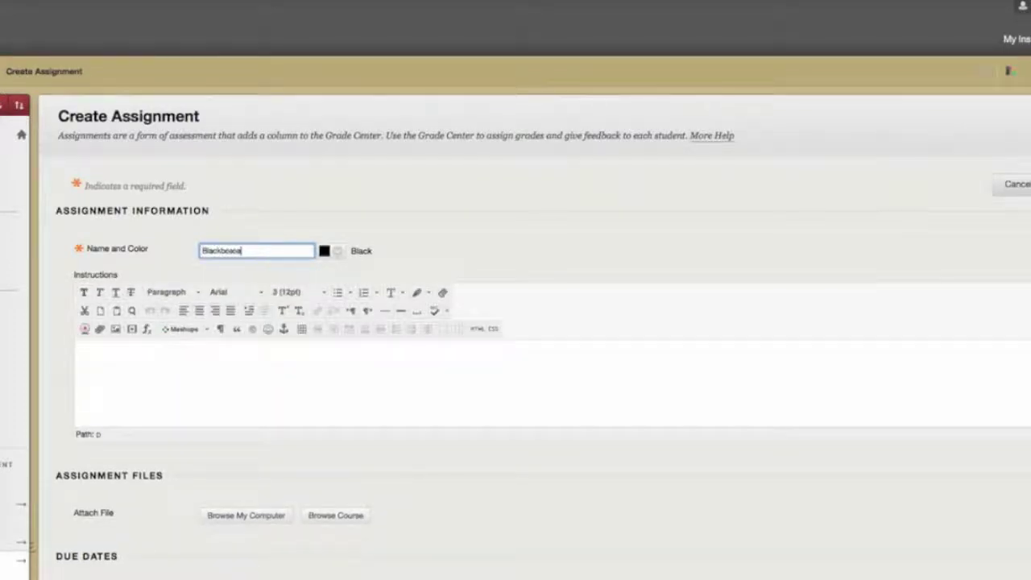
pyautogui.write(' LiveText (i')
pyautogui.write('nteg')
pyautogui.write('ration')
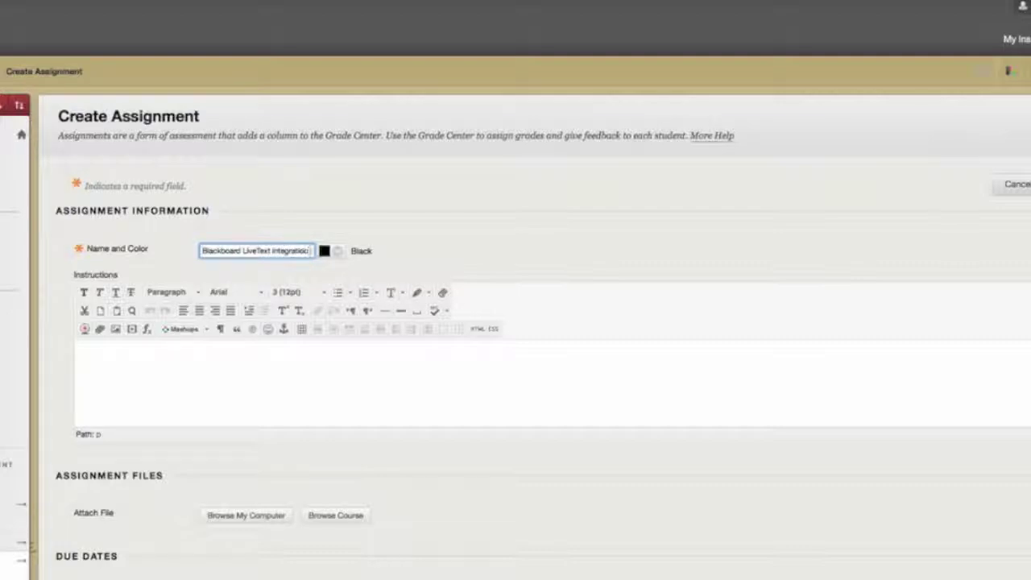
pyautogui.write(' assignment')
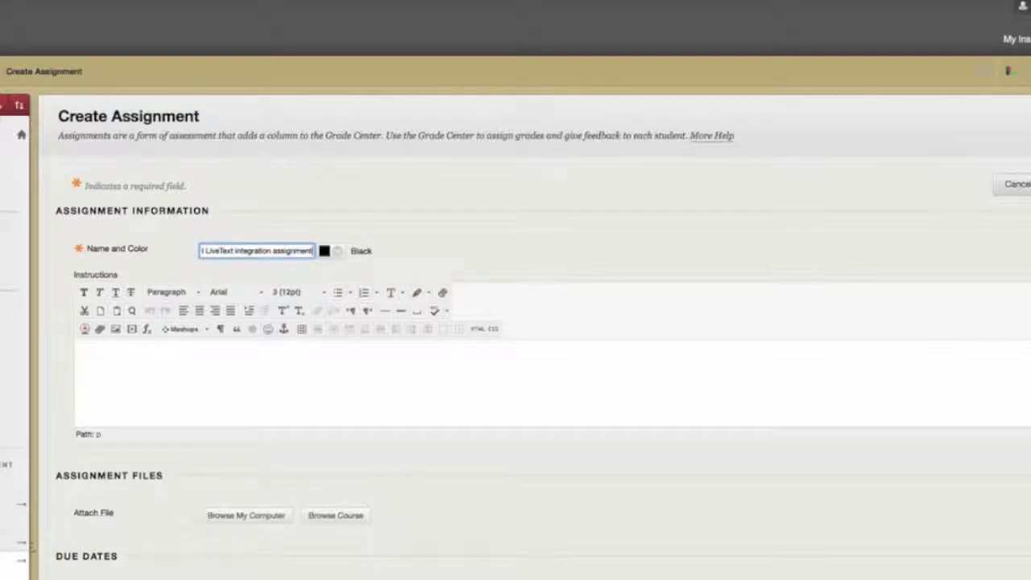
pyautogui.scroll(-3, 187, 416)
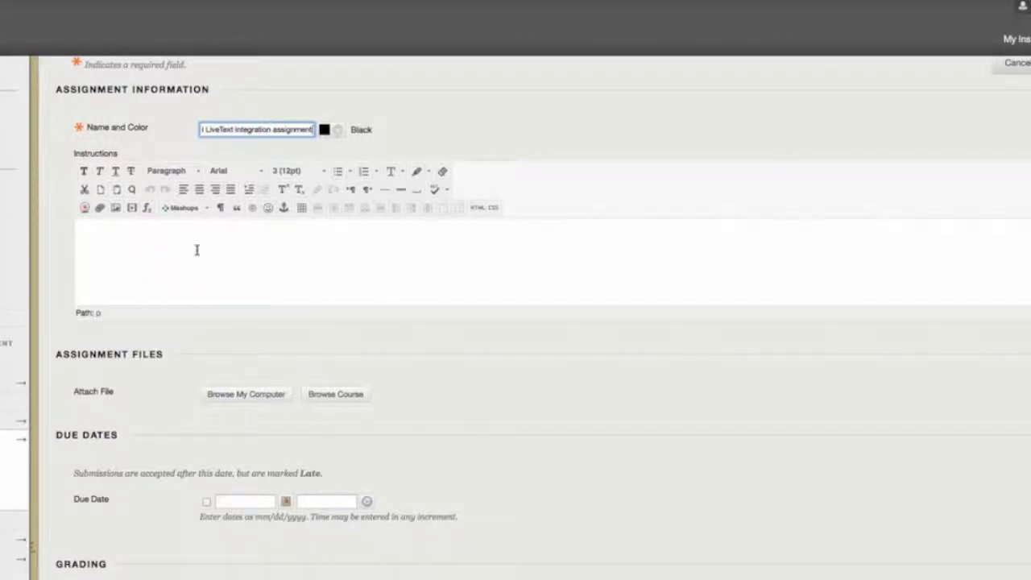
# Insert a LiveText Mashup URL Link built from the pasted LiveText assignment URL.
pyautogui.click(178, 209)
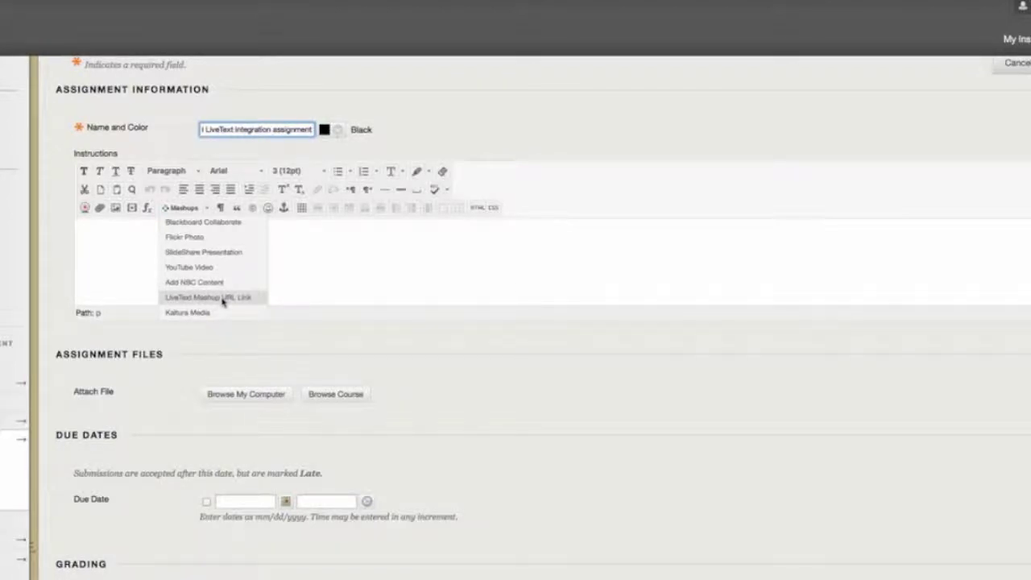
pyautogui.click(223, 298)
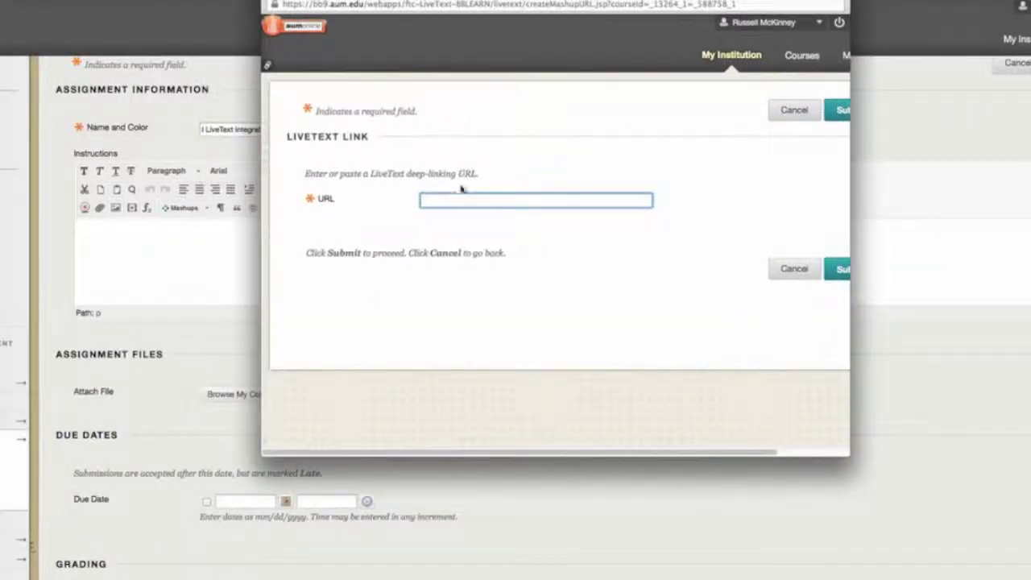
pyautogui.click(451, 199)
pyautogui.hotkey('ctrl', 'v')
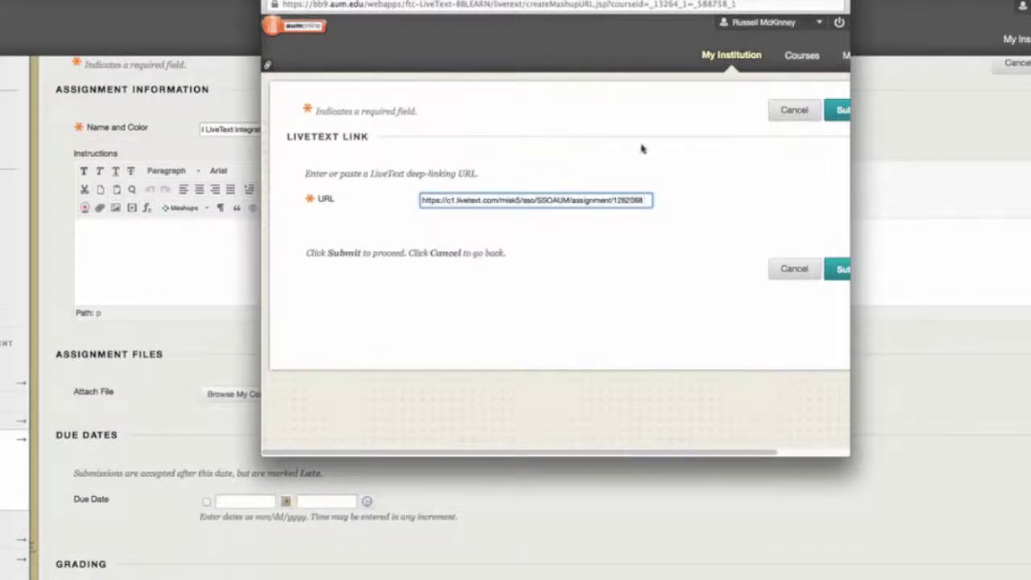
pyautogui.click(836, 111)
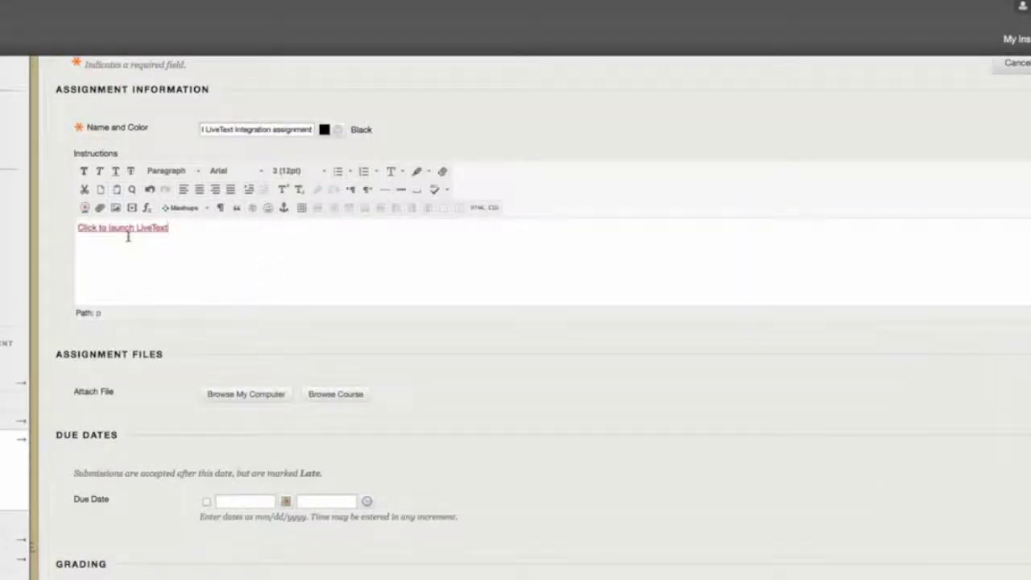
# Set the due date to December 29, 2015 in the calendar.
pyautogui.scroll(-3, 213, 371)
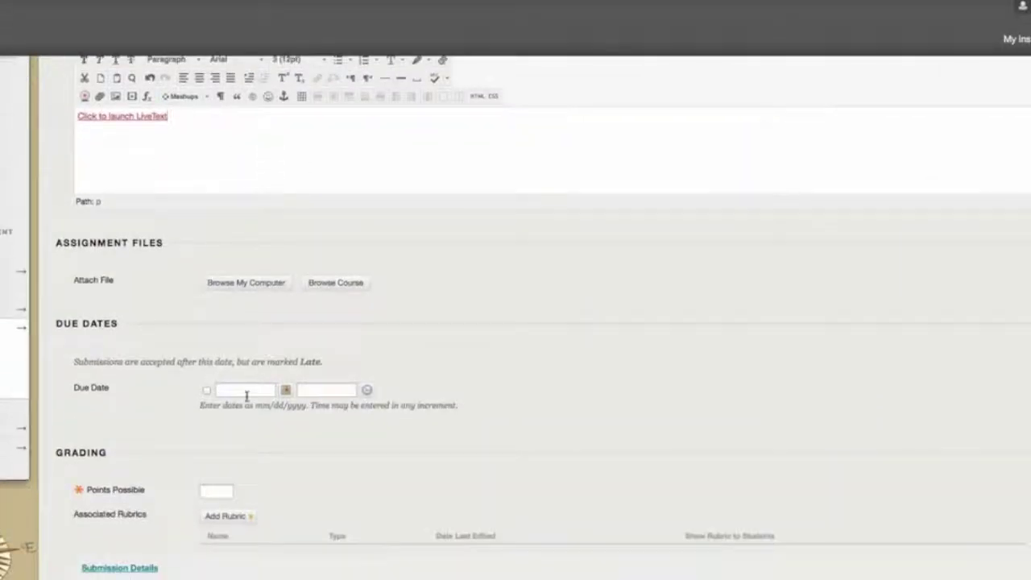
pyautogui.click(239, 389)
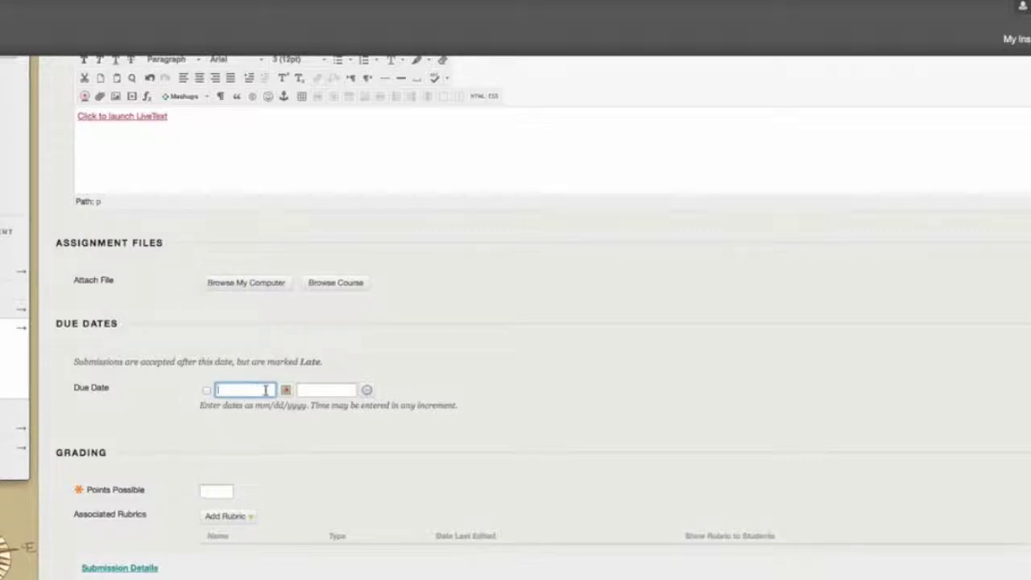
pyautogui.click(408, 414)
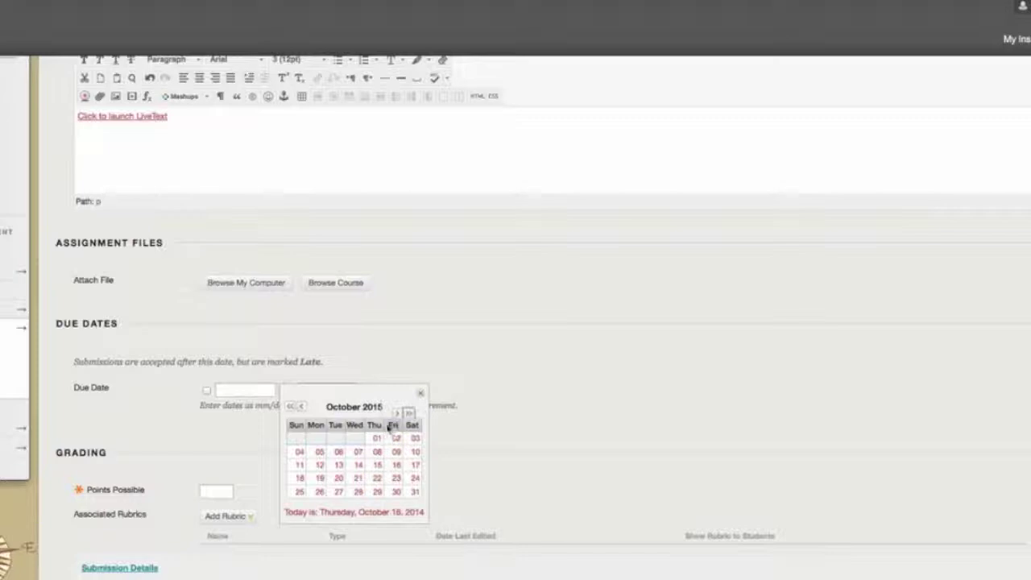
pyautogui.click(396, 413)
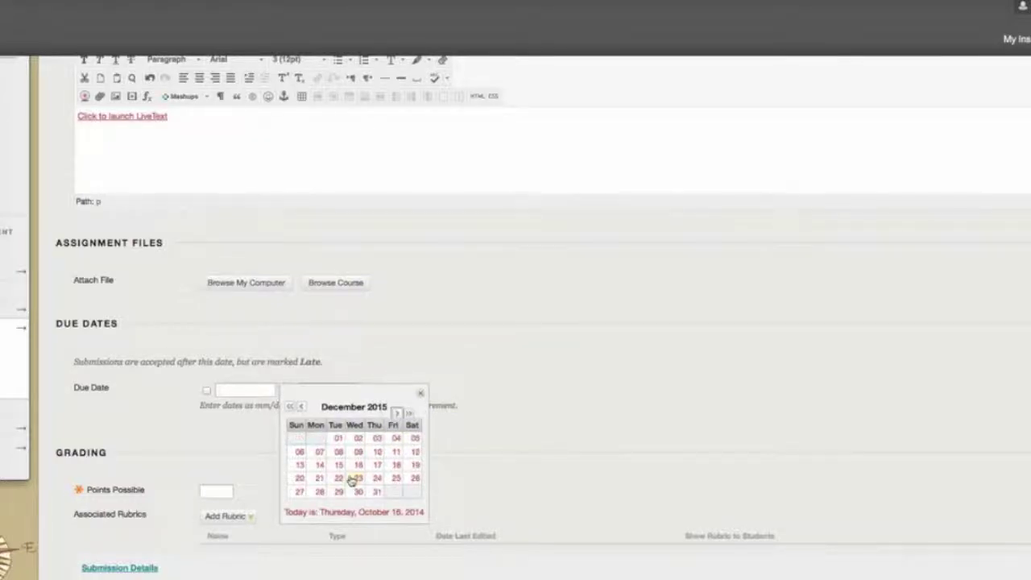
pyautogui.click(337, 491)
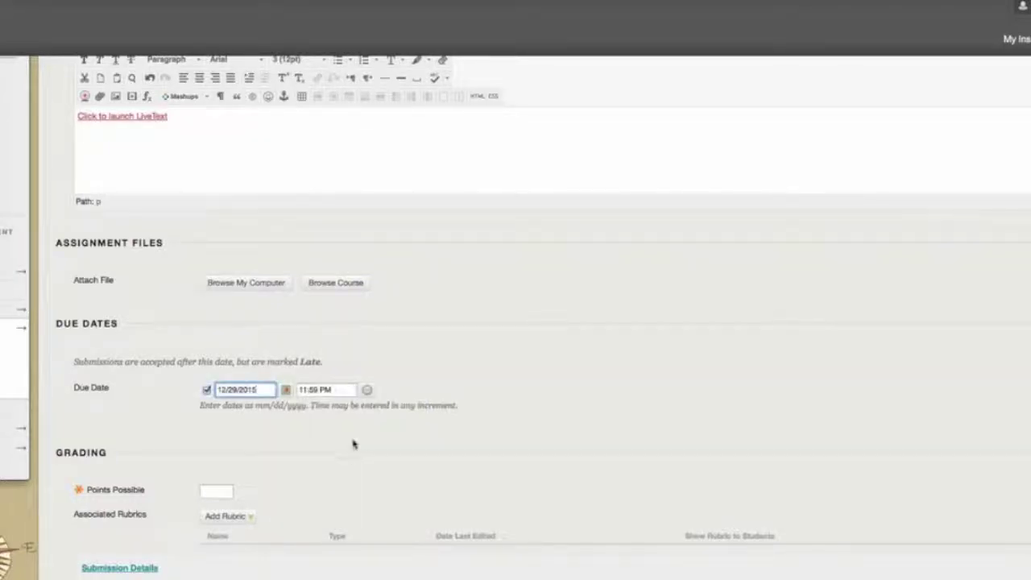
# Enter 10 as the points possible.
pyautogui.scroll(-2, 431, 407)
pyautogui.click(224, 392)
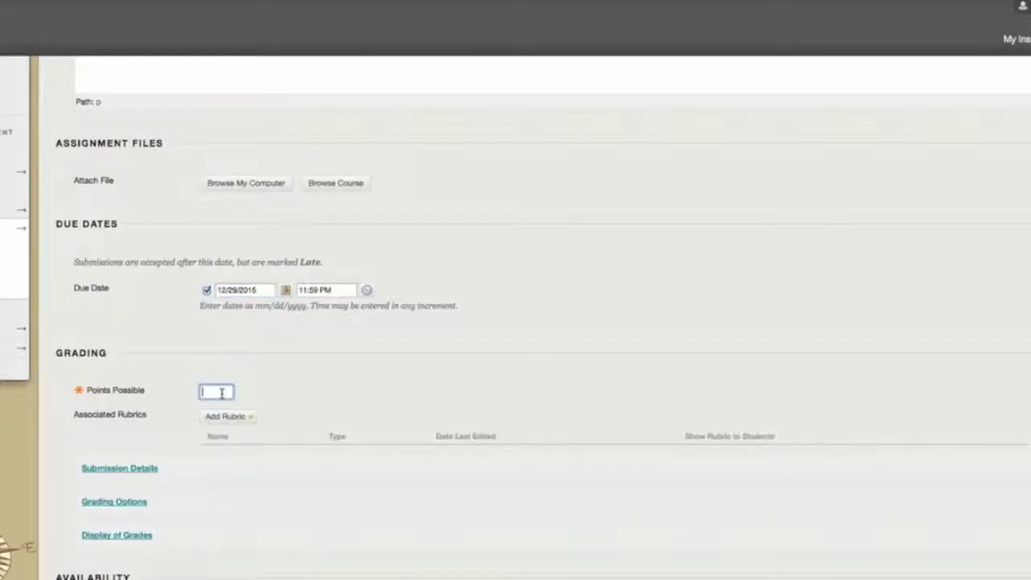
pyautogui.write('10')
pyautogui.click(371, 339)
pyautogui.scroll(7, 371, 338)
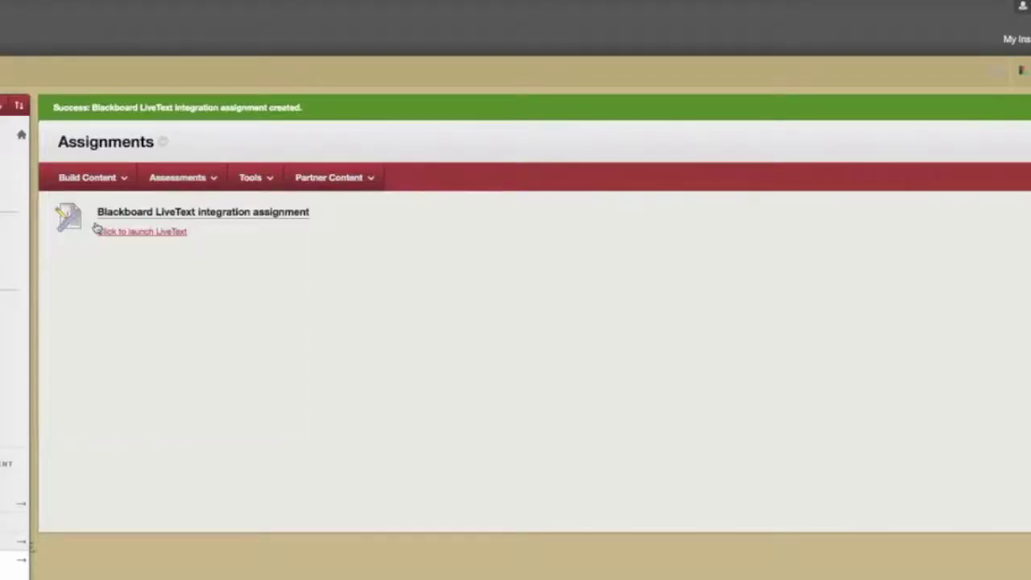
# Return to the Blackboard Assignments page after reviewing the LiveText details.
pyautogui.click(87, 178)
# Test the new assignment's Click to launch LiveText link.
pyautogui.click(120, 232)
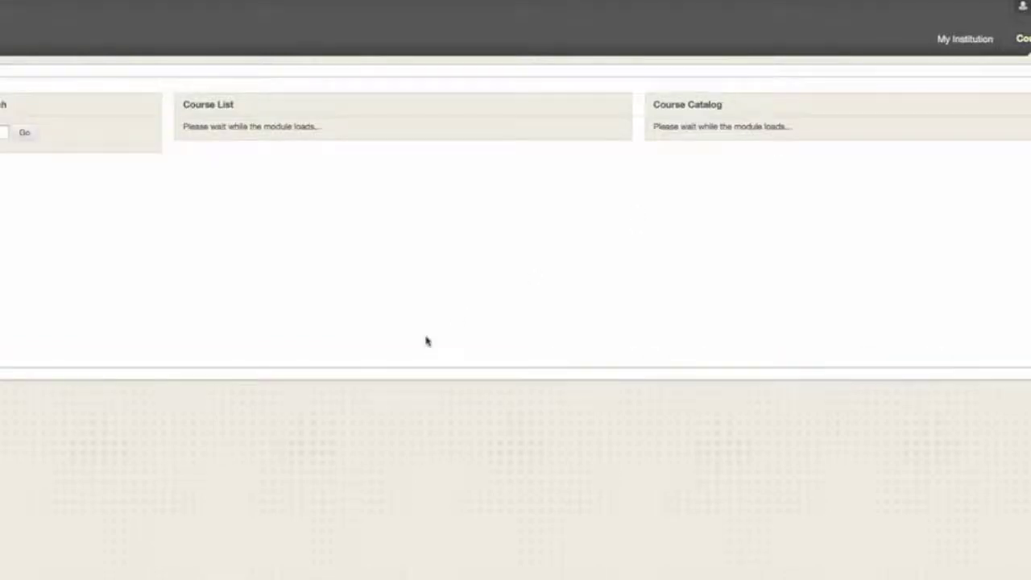
# Open the FDI Basics course from the Course List and go to its Assignments page.
pyautogui.scroll(-3, 165, 403)
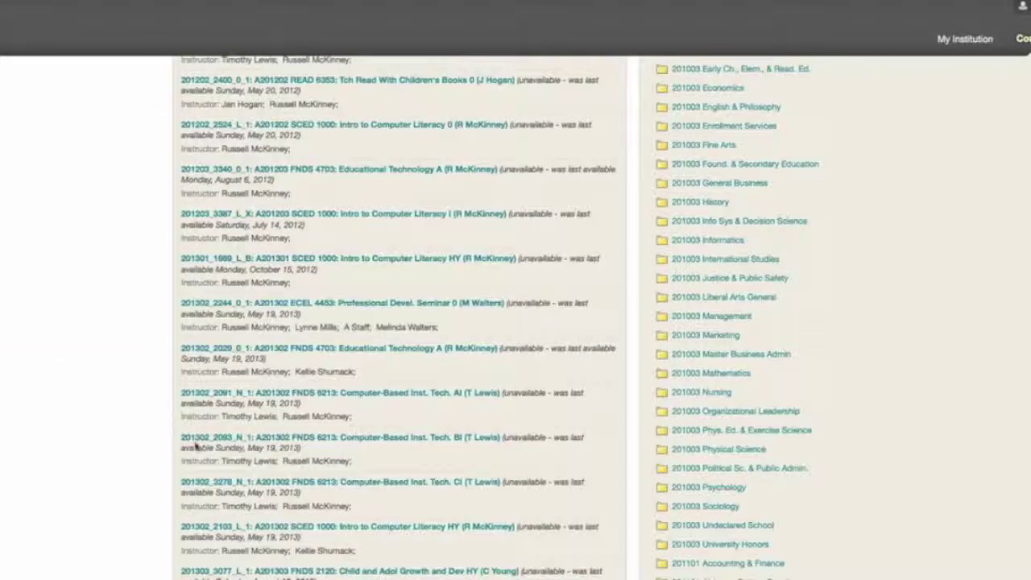
pyautogui.scroll(-5, 194, 440)
pyautogui.scroll(-2, 194, 441)
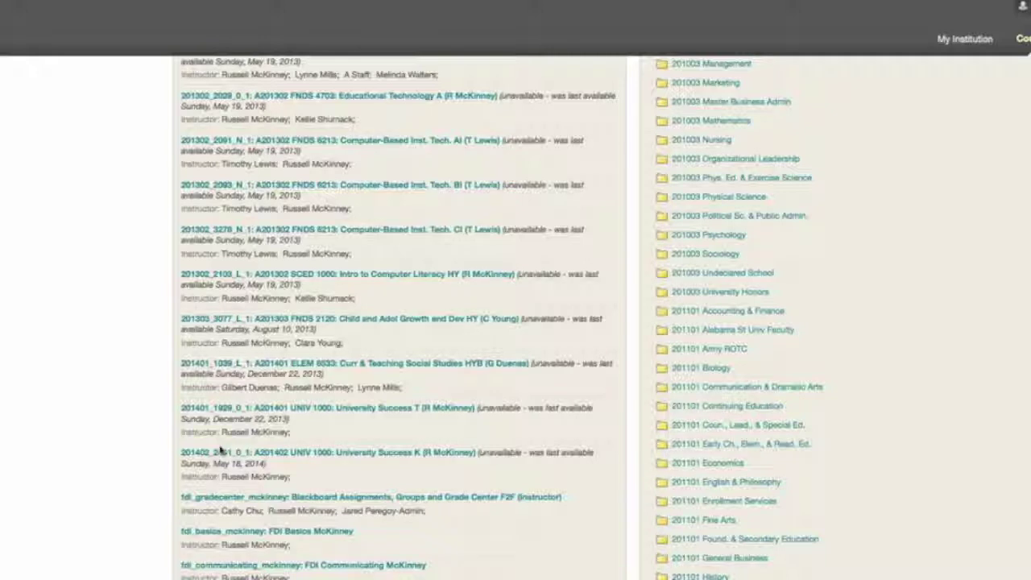
pyautogui.click(228, 533)
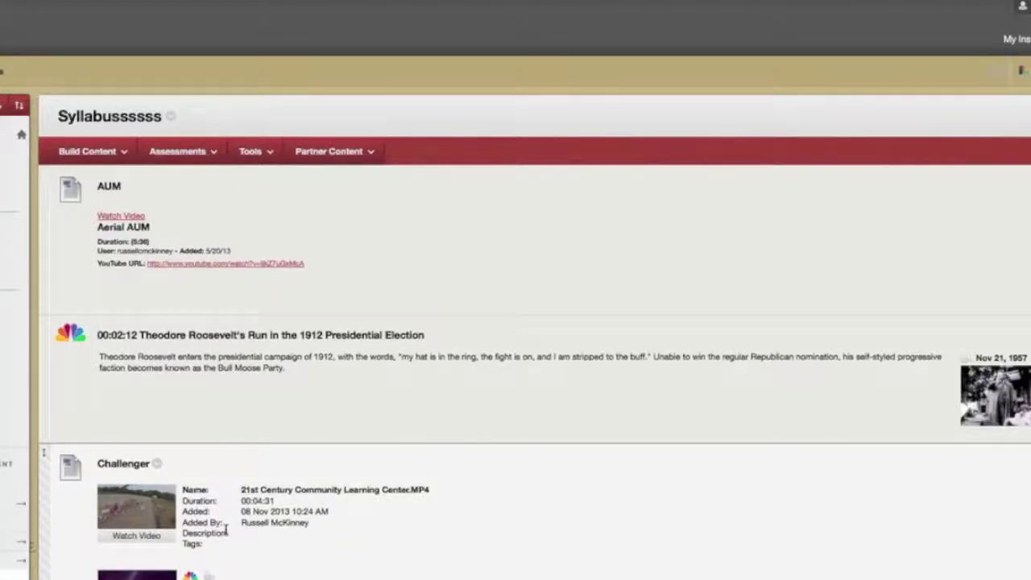
pyautogui.scroll(-1, 226, 532)
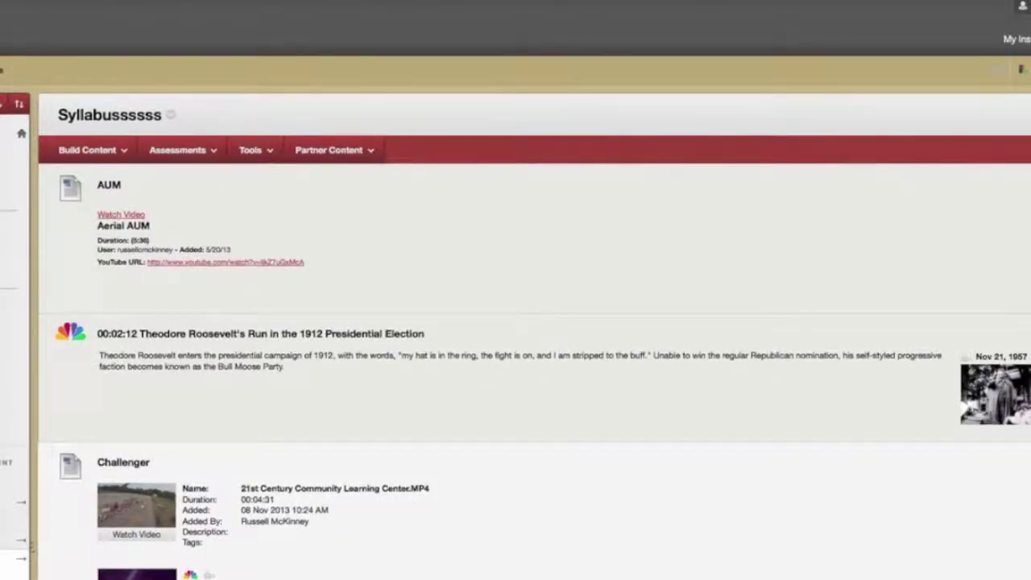
pyautogui.scroll(1, 515, 336)
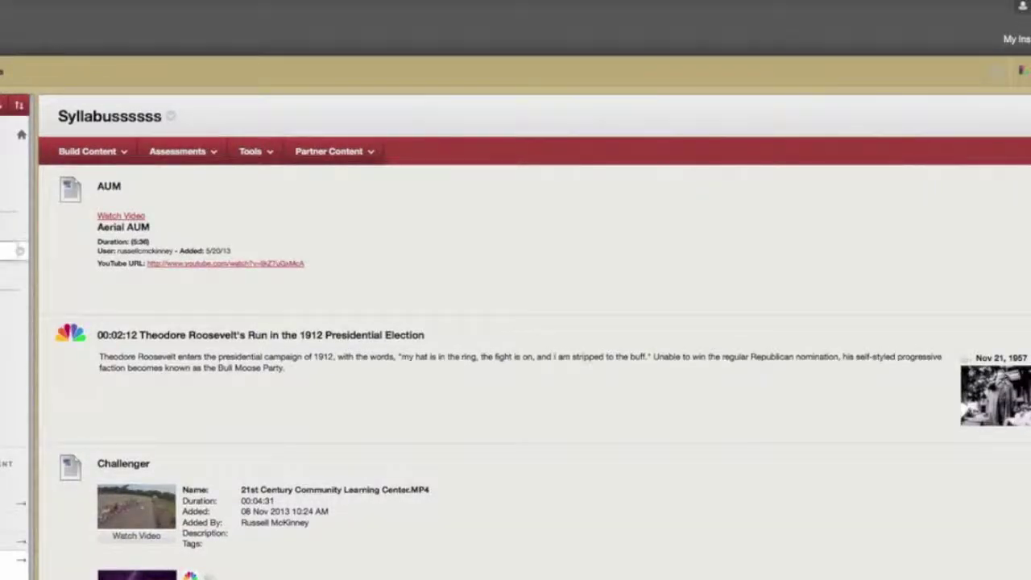
pyautogui.click(16, 249)
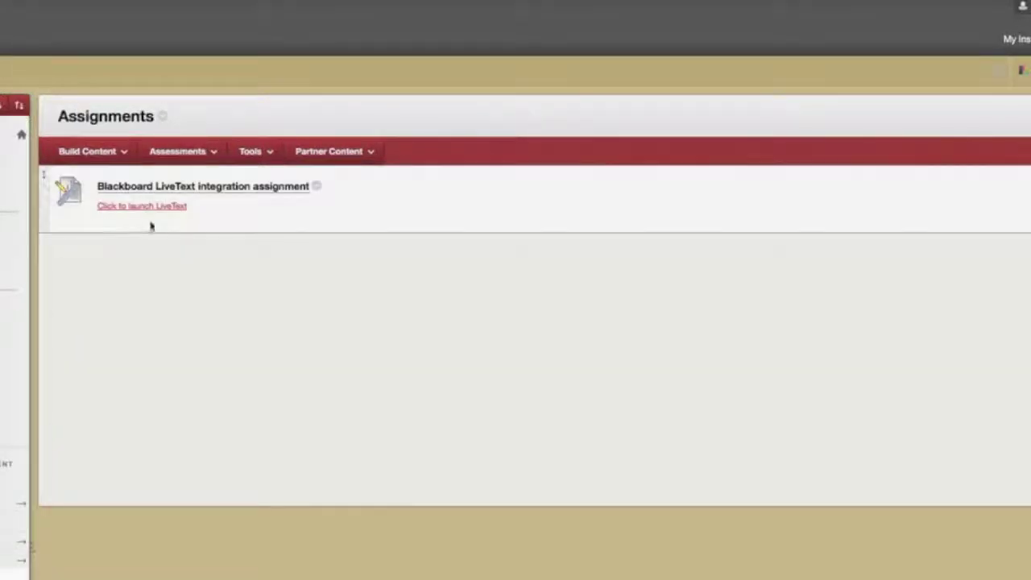